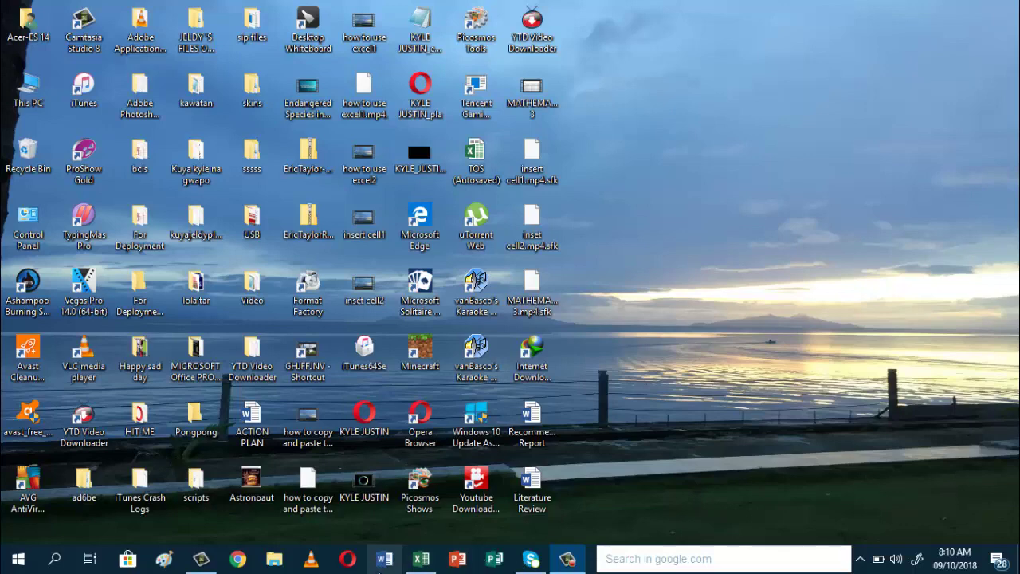
{"action": "left_click", "coordinate": [422, 559]}
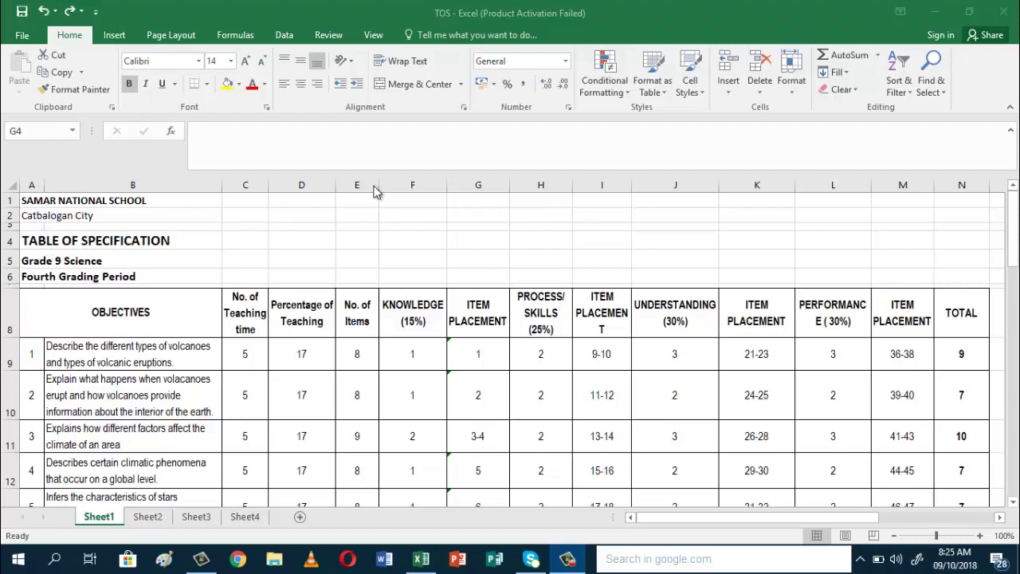
Merge and center SAMAR NATIONAL SCHOOL across row 1 of the table.
{"action": "key", "text": "alt+Tab"}
{"action": "left_click", "coordinate": [27, 200]}
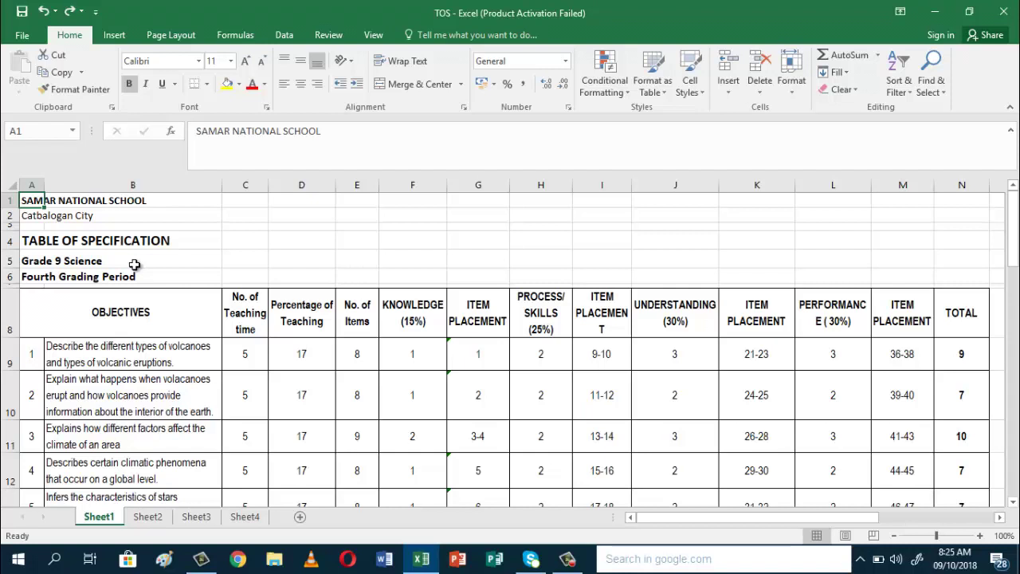
{"action": "key", "text": "shift+Right"}
{"action": "key", "text": "shift+Right"}
{"action": "key", "text": "shift+Right"}
{"action": "key", "text": "shift+Right"}
{"action": "key", "text": "shift+Right"}
{"action": "key", "text": "shift+Right"}
{"action": "key", "text": "shift+Right"}
{"action": "key", "text": "shift+Right"}
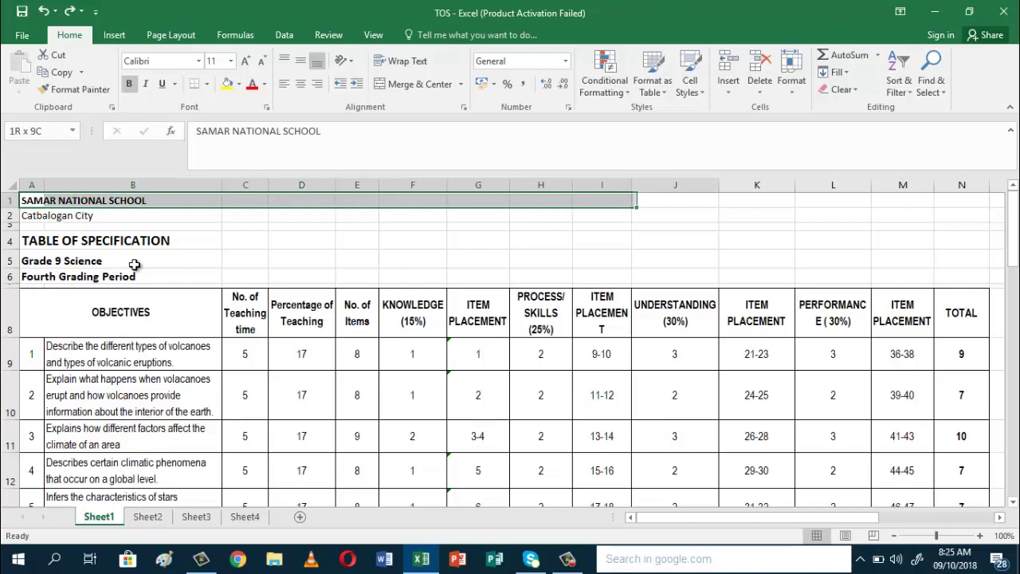
{"action": "key", "text": "shift+Right"}
{"action": "key", "text": "shift+Right"}
{"action": "key", "text": "shift+Right"}
{"action": "key", "text": "shift+Right"}
{"action": "key", "text": "shift+Right"}
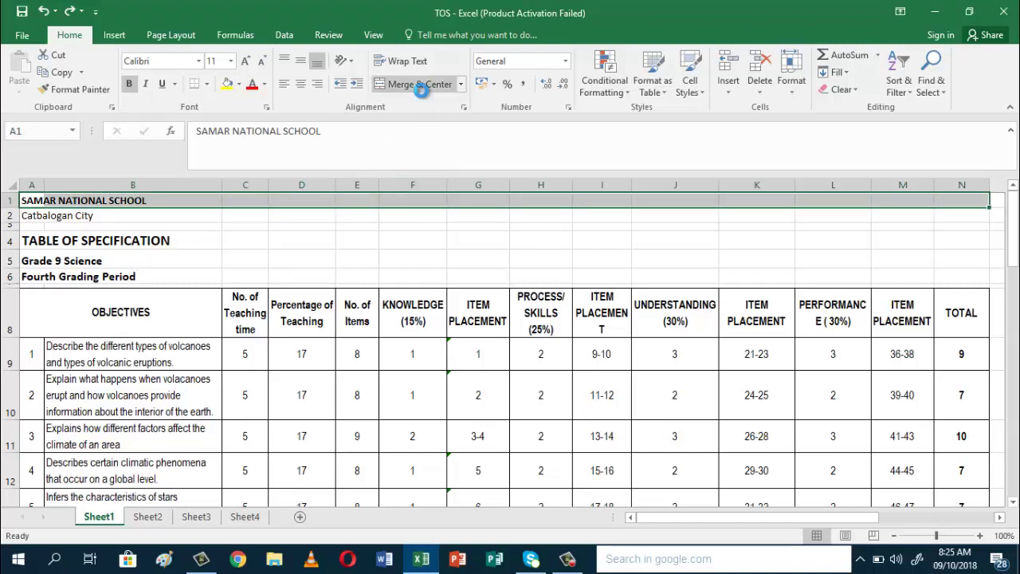
{"action": "left_click", "coordinate": [420, 84]}
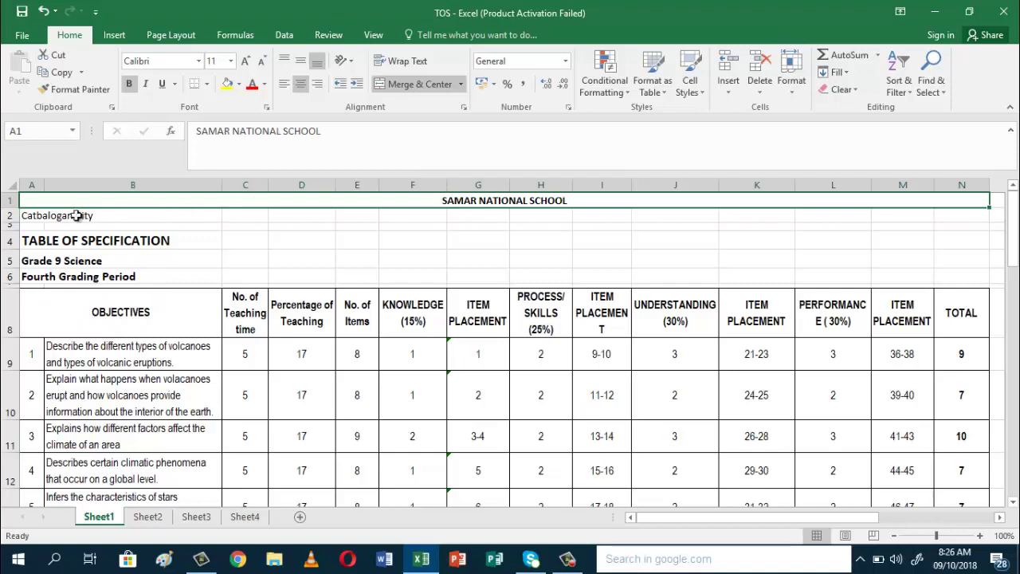
Merge and center Catbalogan City across row 2 of the table.
{"action": "left_click", "coordinate": [30, 217]}
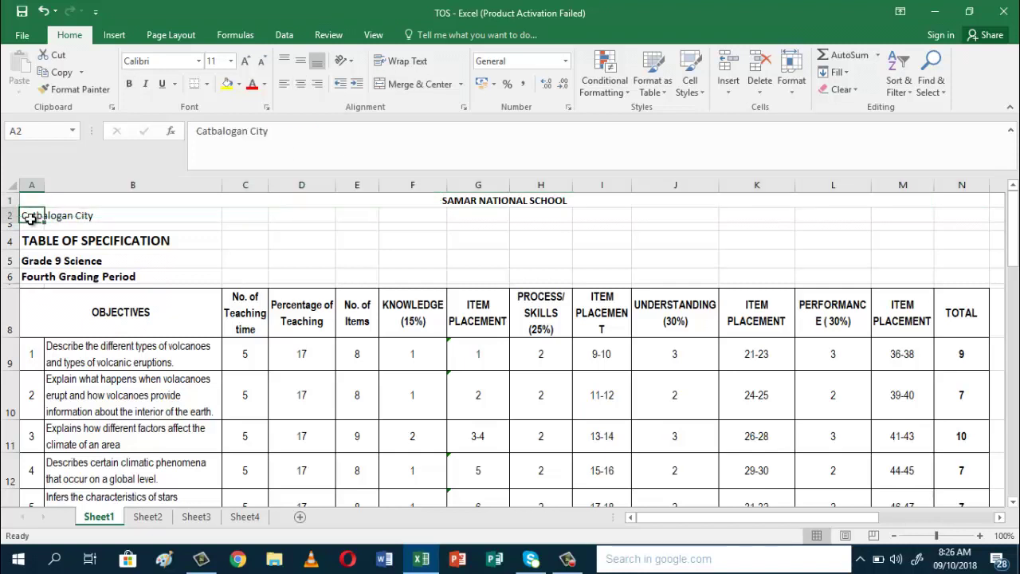
{"action": "key", "text": "shift+Right"}
{"action": "key", "text": "shift+Right"}
{"action": "key", "text": "shift+Right"}
{"action": "key", "text": "shift+Right"}
{"action": "key", "text": "shift+Right"}
{"action": "key", "text": "shift+Right"}
{"action": "key", "text": "shift+Right"}
{"action": "key", "text": "shift+Right"}
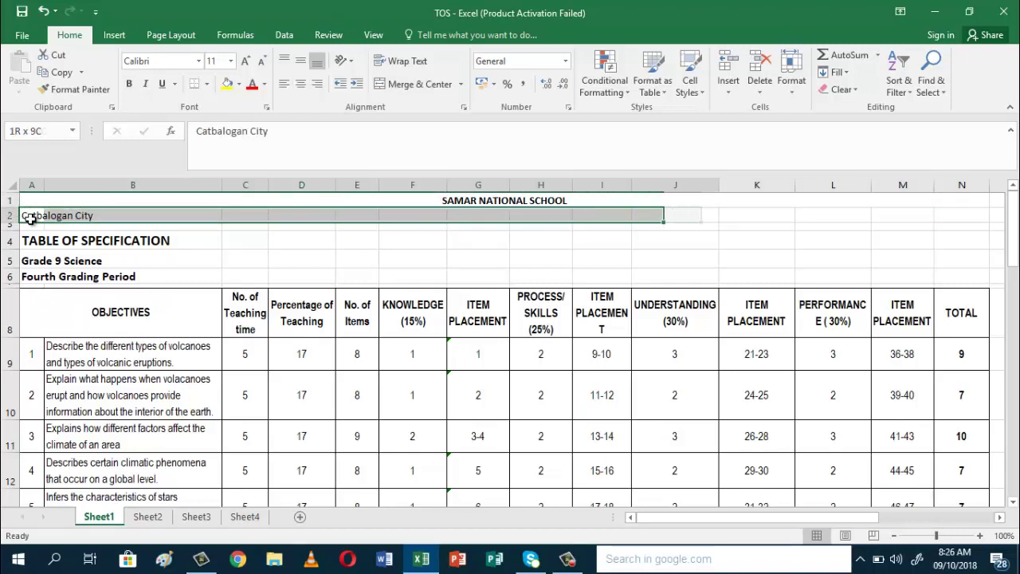
{"action": "key", "text": "shift+Right"}
{"action": "key", "text": "shift+Right"}
{"action": "key", "text": "shift+Right"}
{"action": "key", "text": "shift+Right"}
{"action": "key", "text": "shift+Right"}
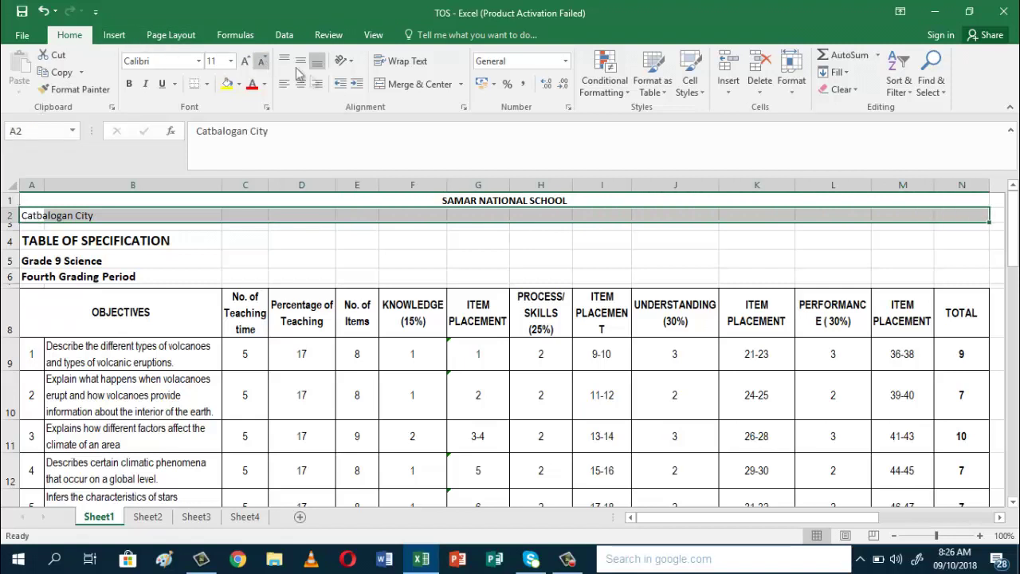
{"action": "left_click", "coordinate": [413, 84]}
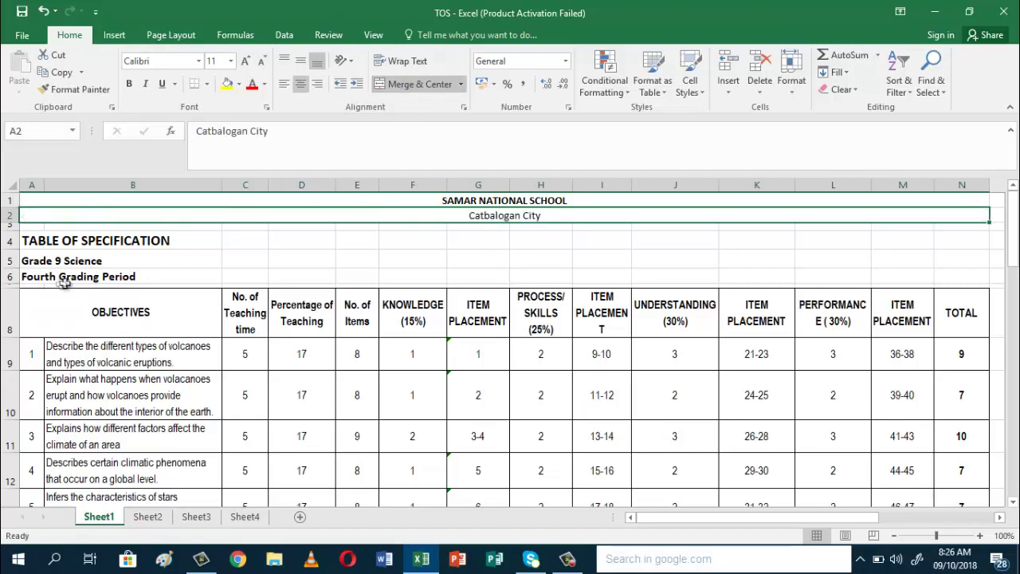
{"action": "left_click", "coordinate": [30, 243]}
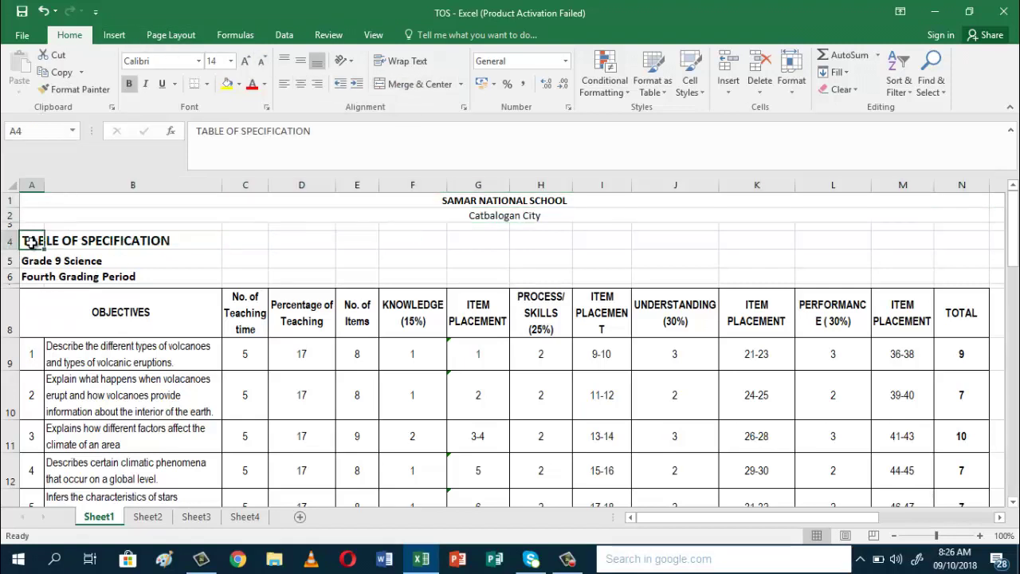
Merge and center the TABLE OF SPECIFICATION title and Grade 9 Science rows across the table.
{"action": "key", "text": "shift+Right"}
{"action": "key", "text": "shift+Right"}
{"action": "key", "text": "shift+Right"}
{"action": "key", "text": "shift+Right"}
{"action": "key", "text": "shift+Right"}
{"action": "key", "text": "shift+Right"}
{"action": "key", "text": "shift+Right"}
{"action": "key", "text": "shift+Right"}
{"action": "key", "text": "shift+Right"}
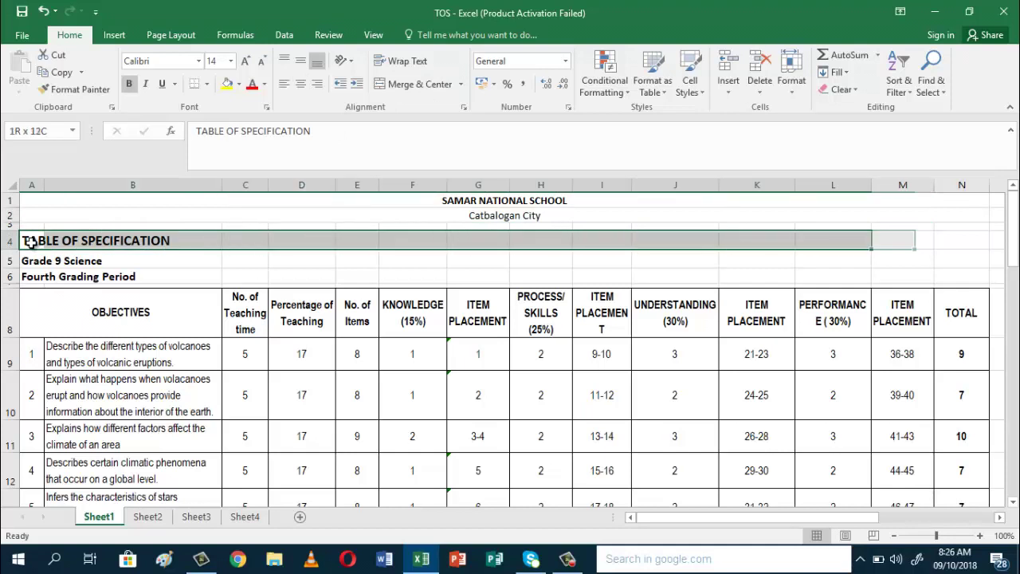
{"action": "key", "text": "shift+Right"}
{"action": "key", "text": "shift+Right"}
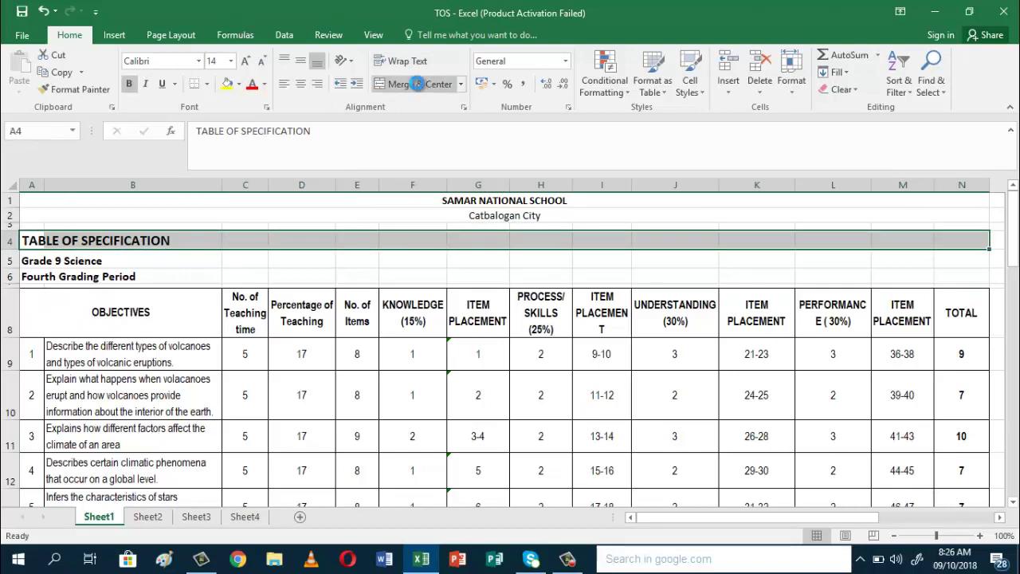
{"action": "left_click", "coordinate": [416, 84]}
{"action": "left_click", "coordinate": [27, 261]}
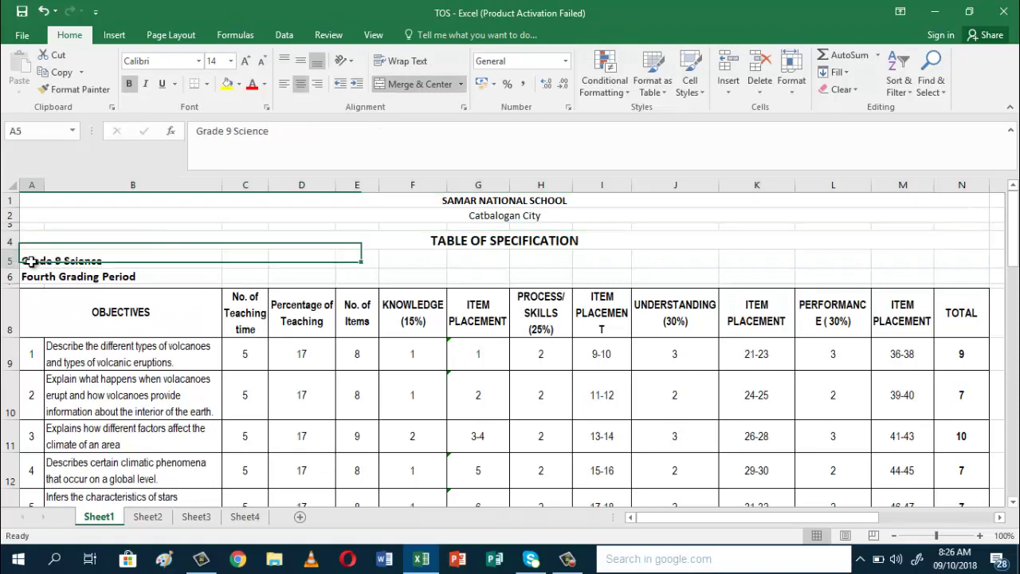
{"action": "key", "text": "shift+Right"}
{"action": "key", "text": "shift+Right"}
{"action": "key", "text": "shift+Right"}
{"action": "key", "text": "shift+Right"}
{"action": "key", "text": "shift+Right"}
{"action": "key", "text": "shift+Right"}
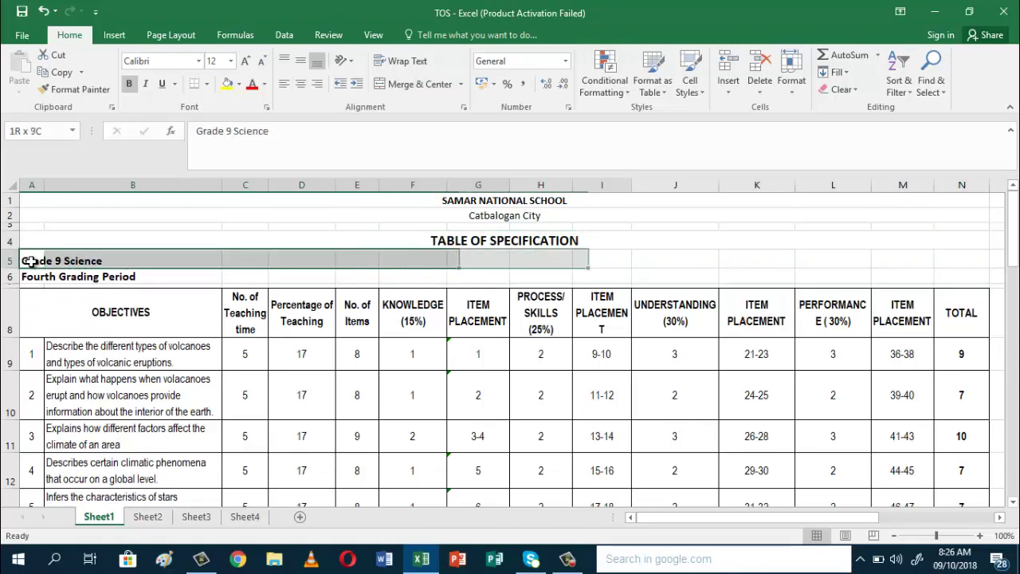
{"action": "key", "text": "shift+Right"}
{"action": "key", "text": "shift+Right"}
{"action": "key", "text": "shift+Right"}
{"action": "key", "text": "shift+Right"}
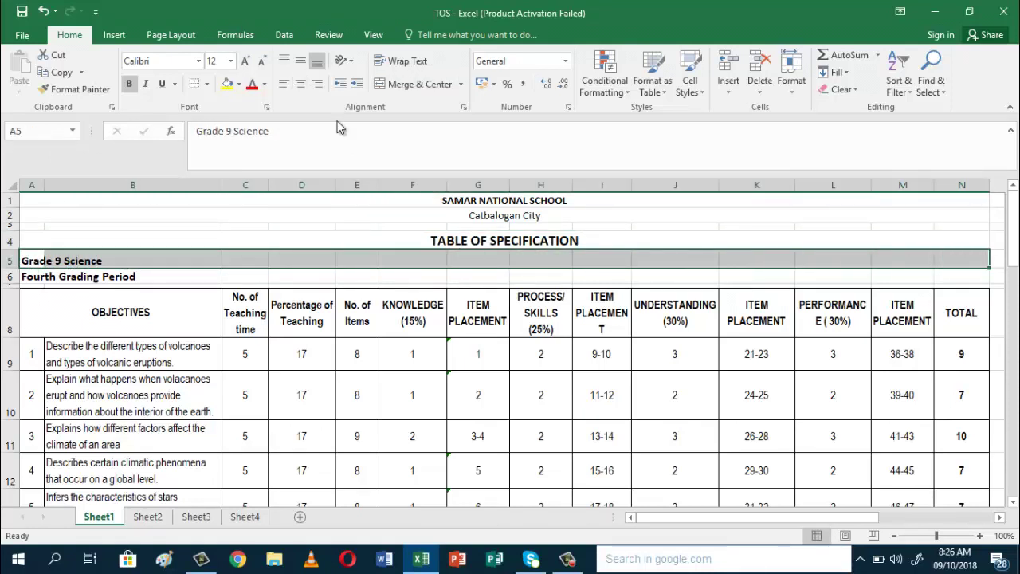
{"action": "left_click", "coordinate": [423, 86]}
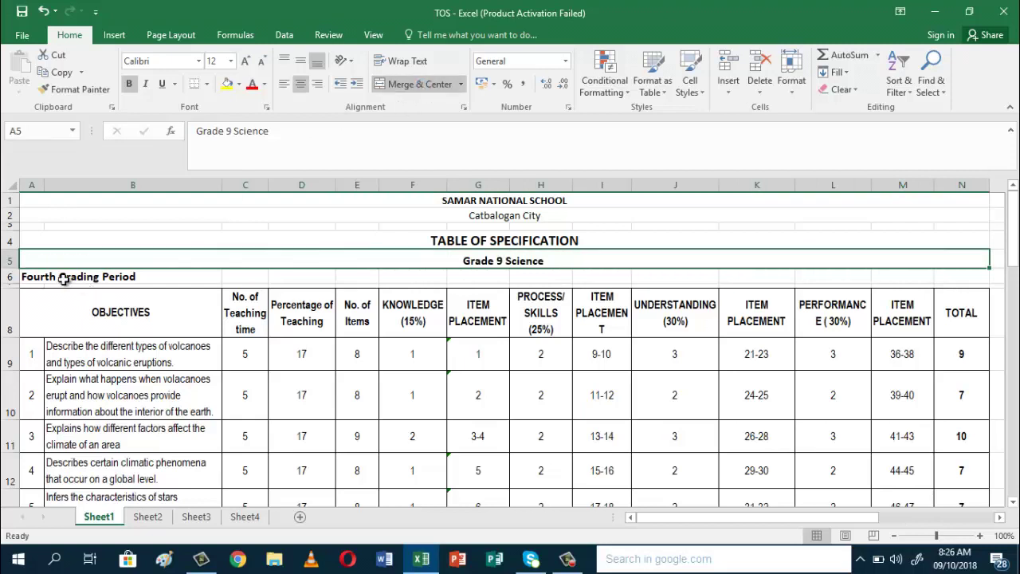
Merge and center Fourth Grading Period across the full table width.
{"action": "left_click", "coordinate": [30, 276]}
{"action": "key", "text": "shift+Right"}
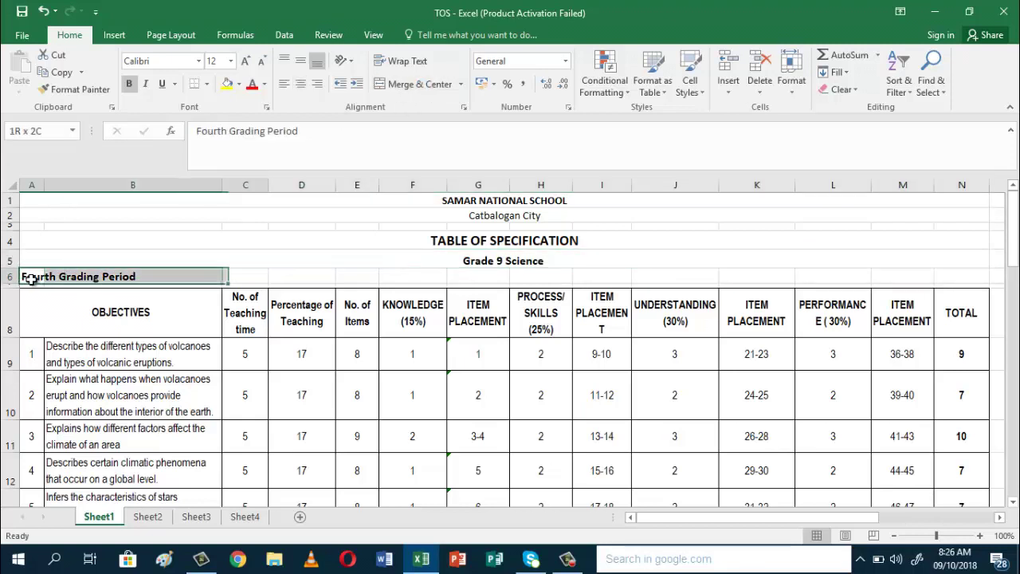
{"action": "key", "text": "shift+Right"}
{"action": "key", "text": "shift+Right"}
{"action": "key", "text": "shift+Right"}
{"action": "key", "text": "shift+Right"}
{"action": "key", "text": "shift+Right"}
{"action": "key", "text": "shift+Right"}
{"action": "key", "text": "shift+Right"}
{"action": "key", "text": "shift+Right"}
{"action": "key", "text": "shift+Right"}
{"action": "key", "text": "shift+Right"}
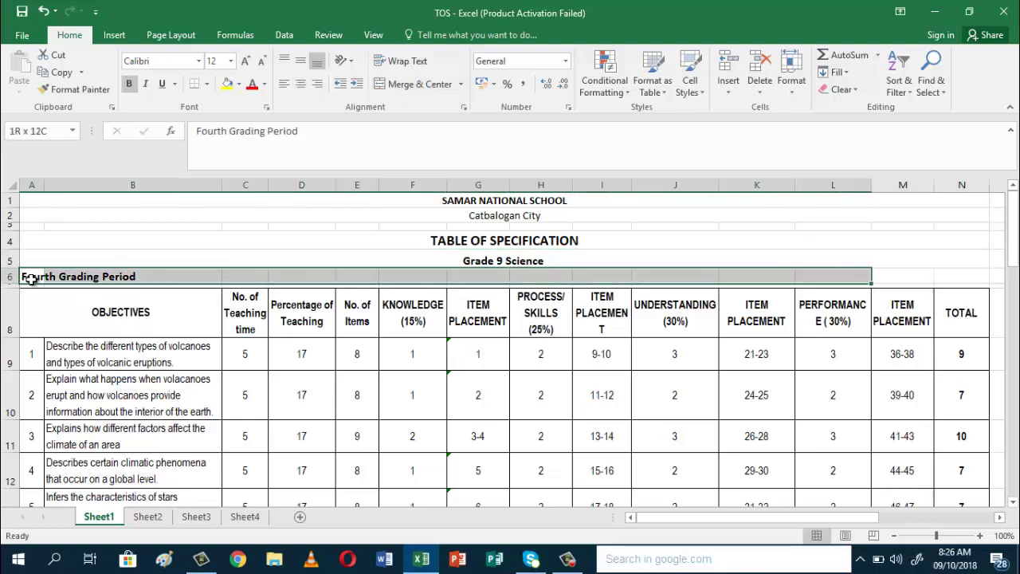
{"action": "key", "text": "shift+Right"}
{"action": "key", "text": "shift+Right"}
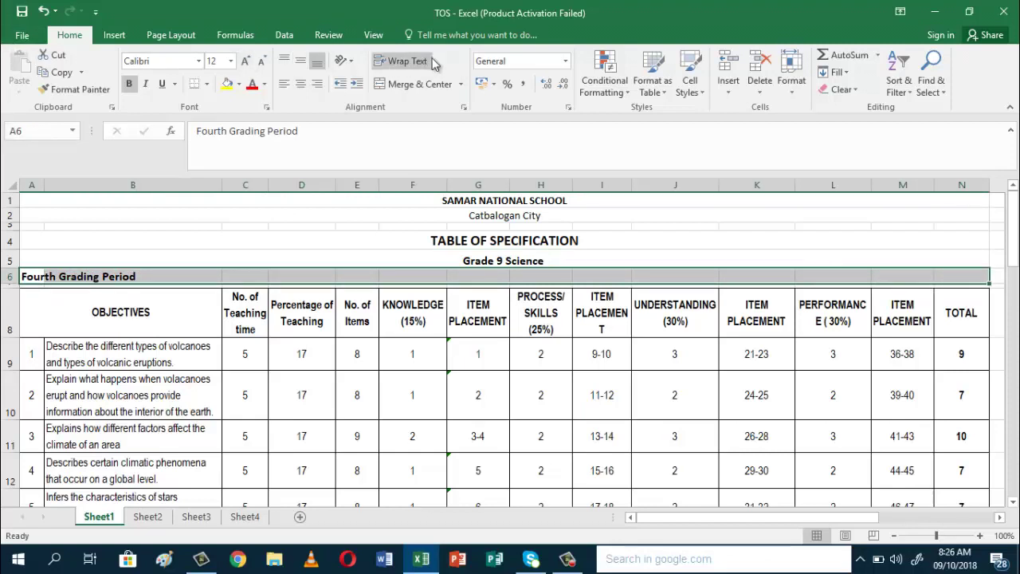
{"action": "left_click", "coordinate": [413, 84]}
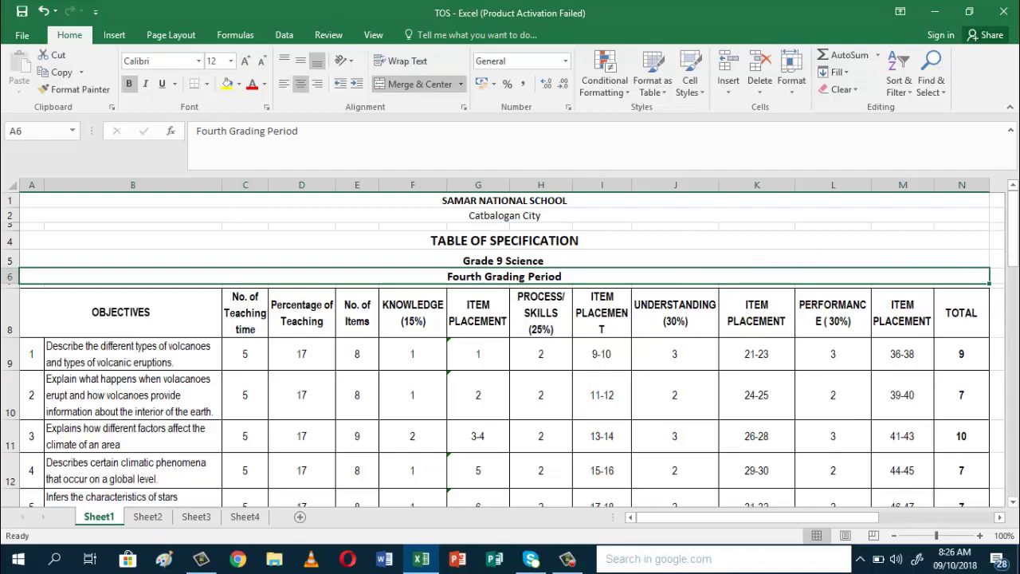
{"action": "left_click_drag", "start_coordinate": [1012, 253], "coordinate": [1012, 283]}
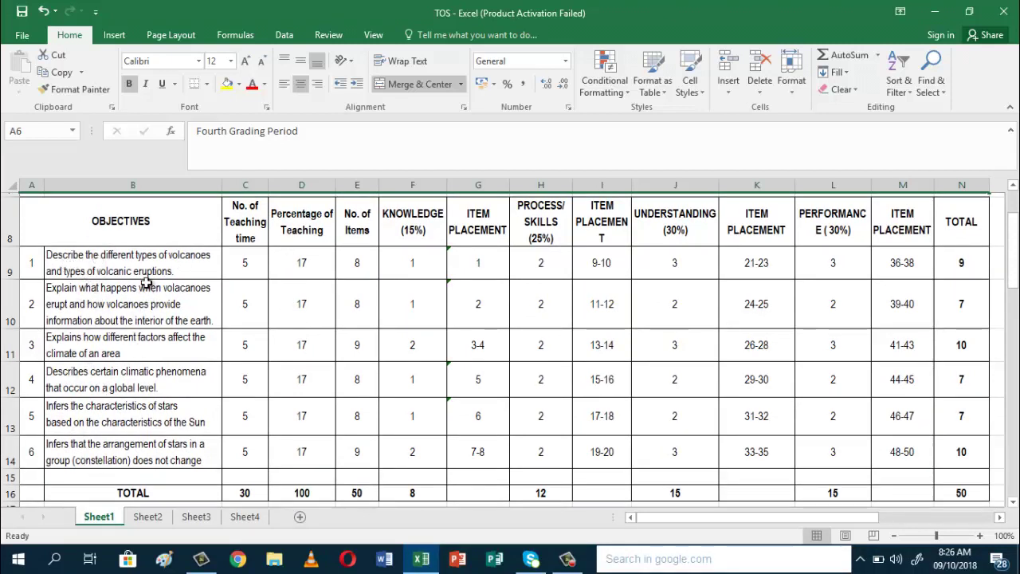
Turn off Wrap Text for the objectives in B9:B14, then reselect cell B9.
{"action": "left_click", "coordinate": [128, 261]}
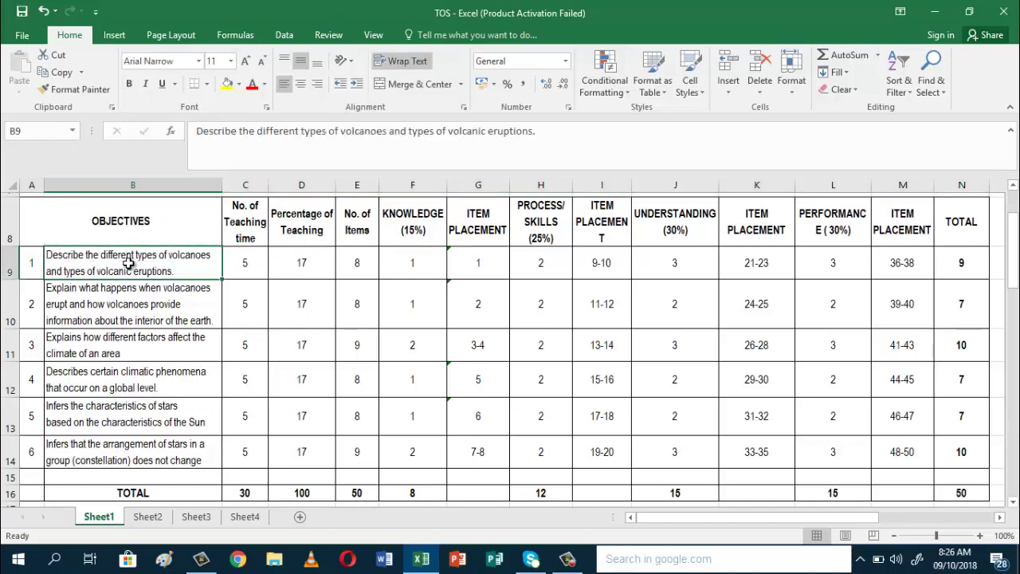
{"action": "key", "text": "shift+Down"}
{"action": "key", "text": "shift+Down"}
{"action": "key", "text": "shift+Down"}
{"action": "key", "text": "shift+Down"}
{"action": "key", "text": "shift+Down"}
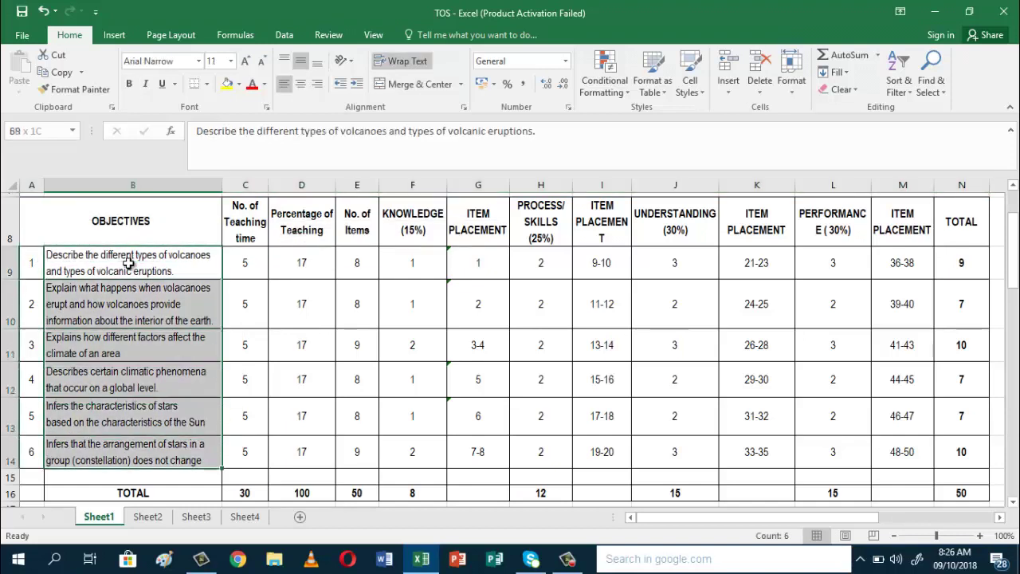
{"action": "left_click", "coordinate": [400, 64]}
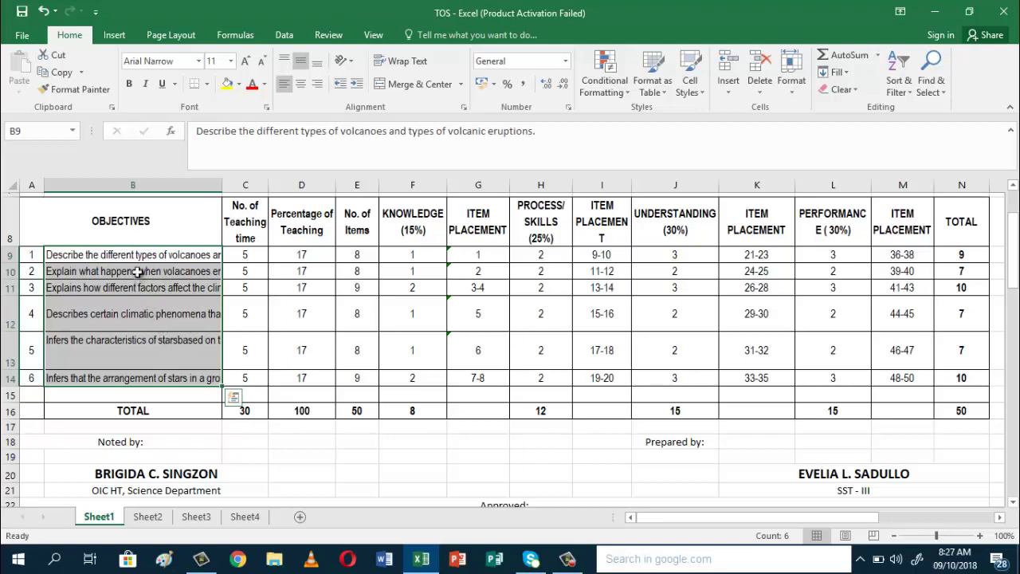
{"action": "key", "text": "shift+Up"}
{"action": "key", "text": "shift+Up"}
{"action": "left_click", "coordinate": [117, 255]}
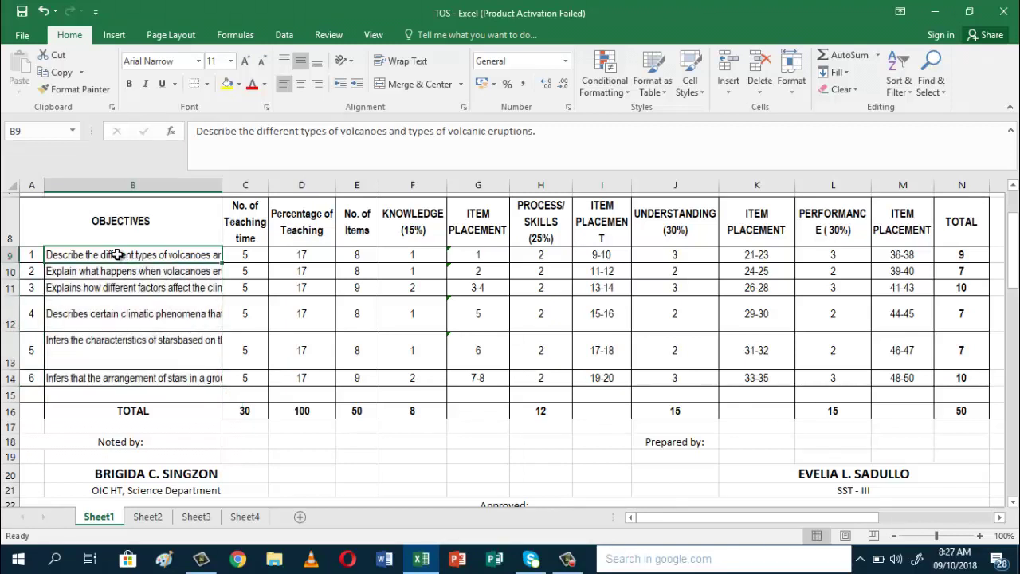
{"action": "key", "text": "shift+Down"}
{"action": "key", "text": "shift+Down"}
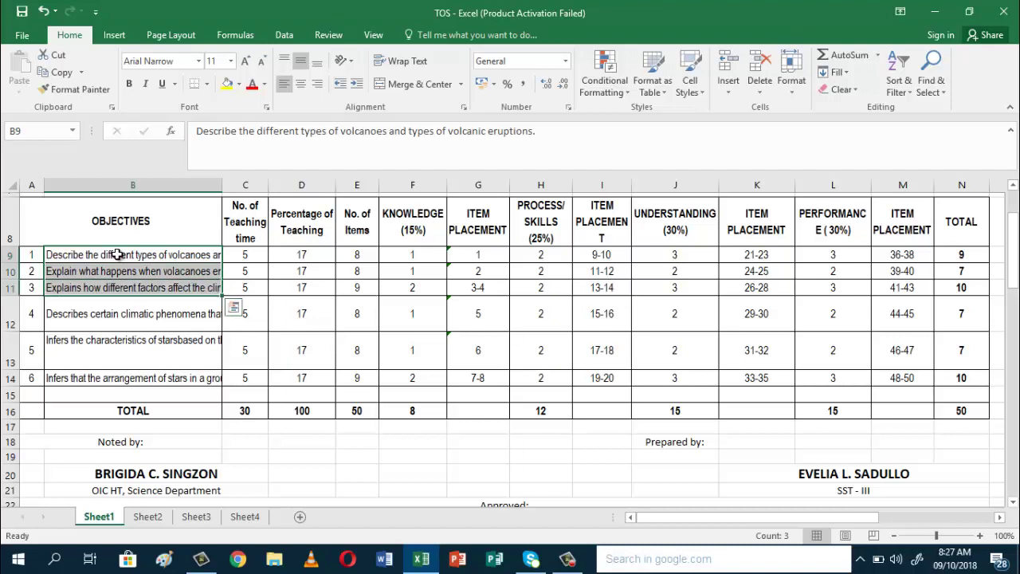
{"action": "left_click", "coordinate": [117, 254]}
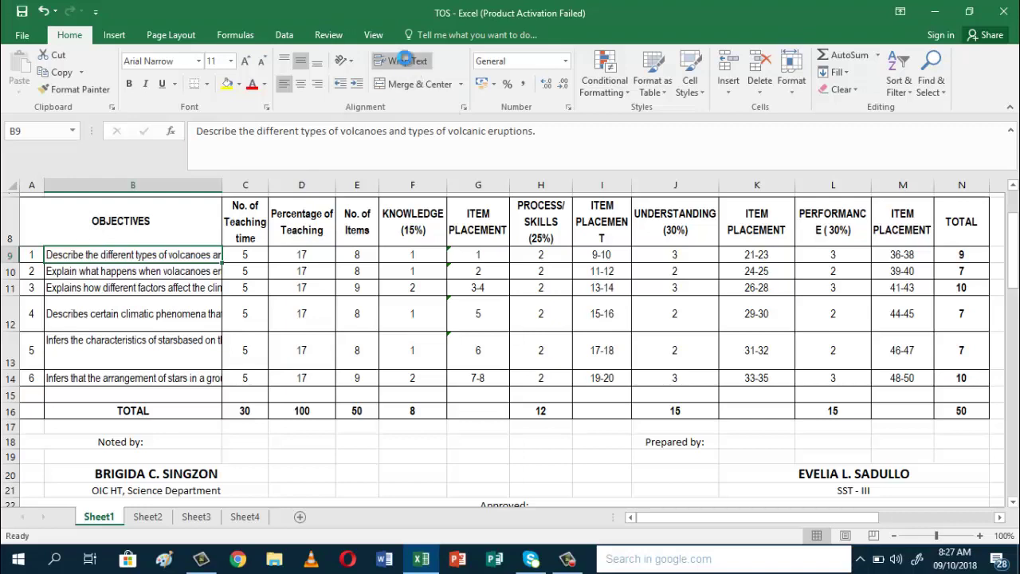
Apply Wrap Text to B9, B10, then B11:B14 so all six objectives show fully.
{"action": "left_click", "coordinate": [406, 62]}
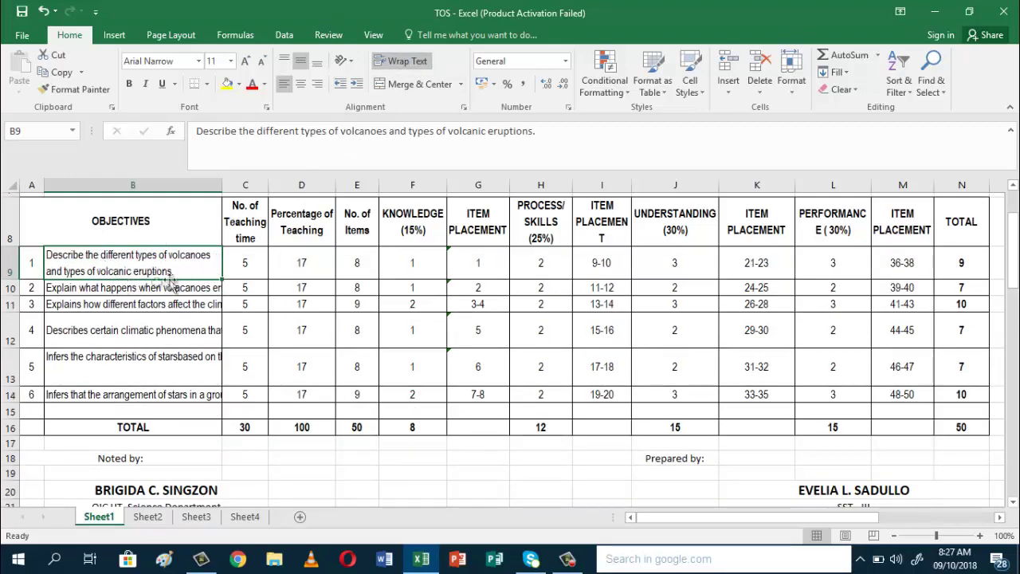
{"action": "left_click", "coordinate": [101, 287]}
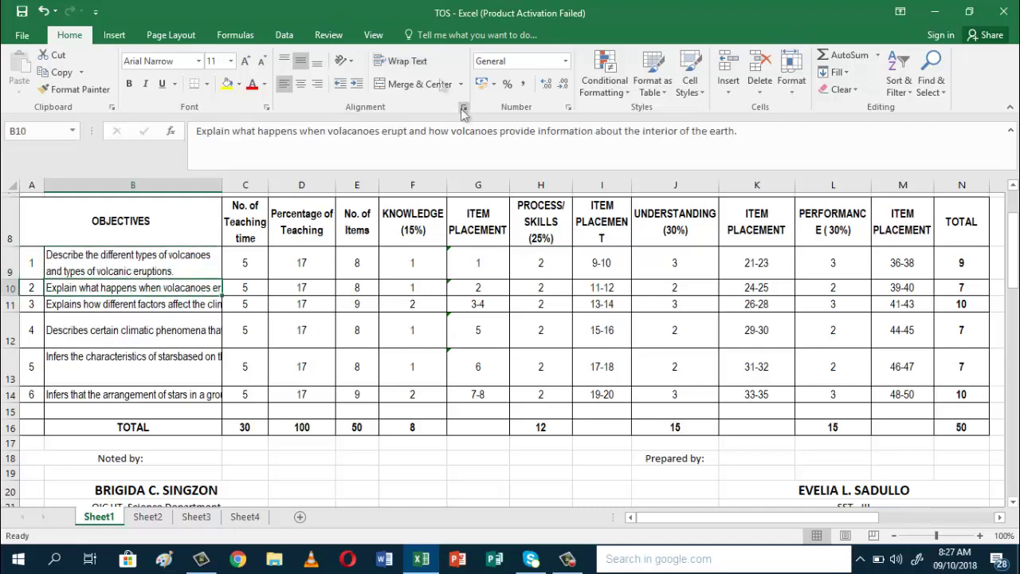
{"action": "left_click", "coordinate": [409, 70]}
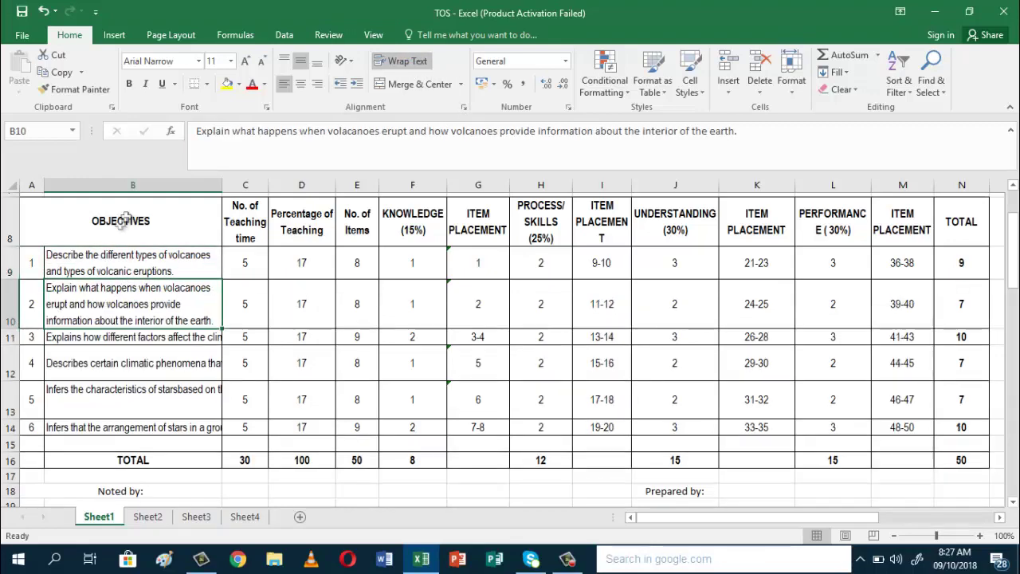
{"action": "left_click", "coordinate": [67, 338]}
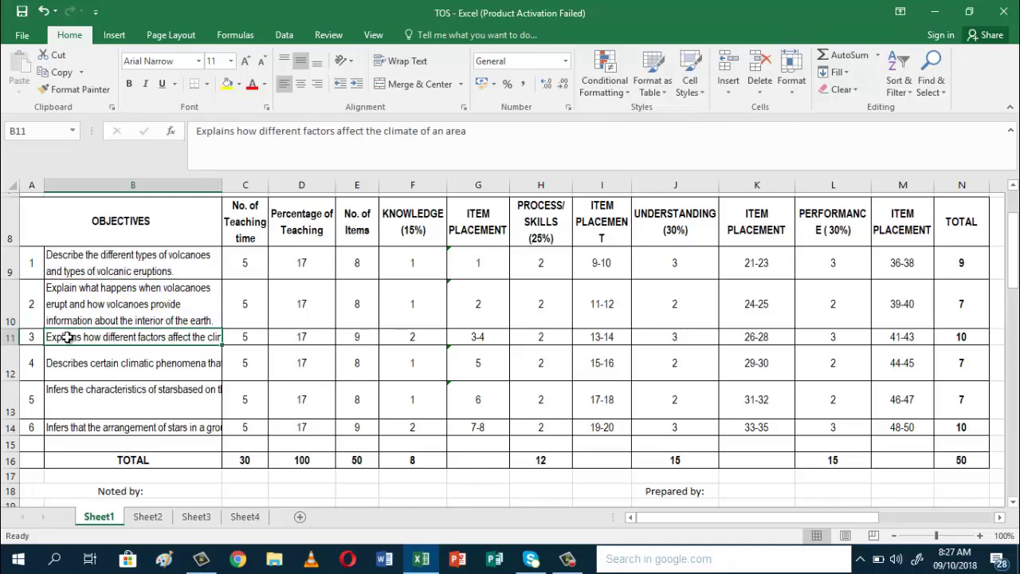
{"action": "left_click_drag", "start_coordinate": [67, 337], "coordinate": [120, 427]}
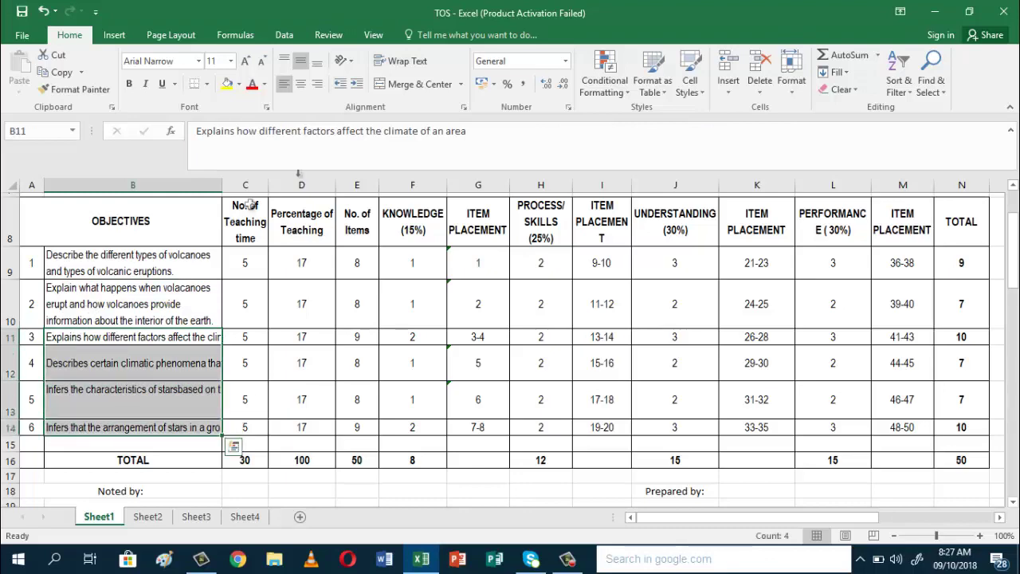
{"action": "left_click", "coordinate": [408, 61]}
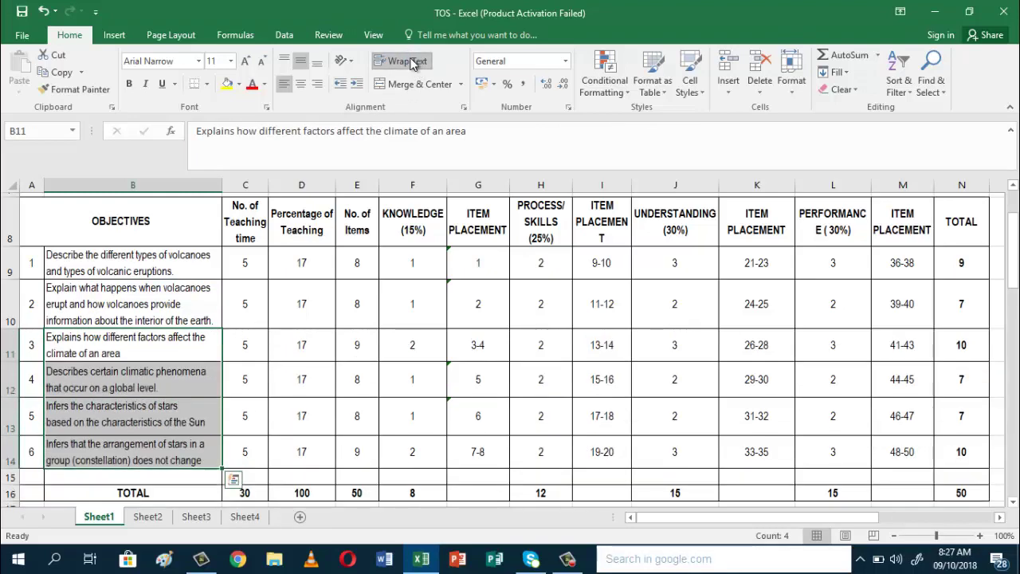